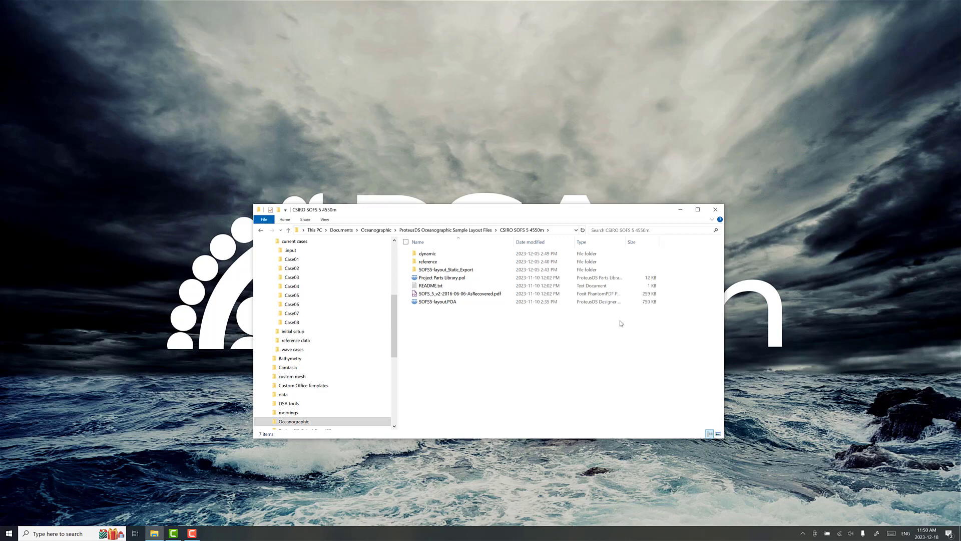
# - Open Sofar Spotter 50m template mooring.POA from the Sofar Spotter 50m folder of the sample layout files
pyautogui.click(473, 232)
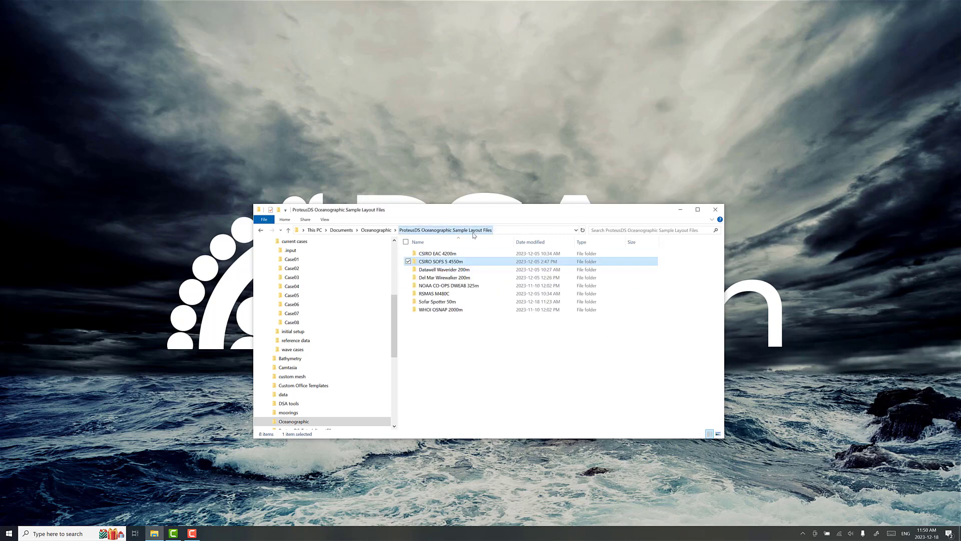
pyautogui.click(461, 343)
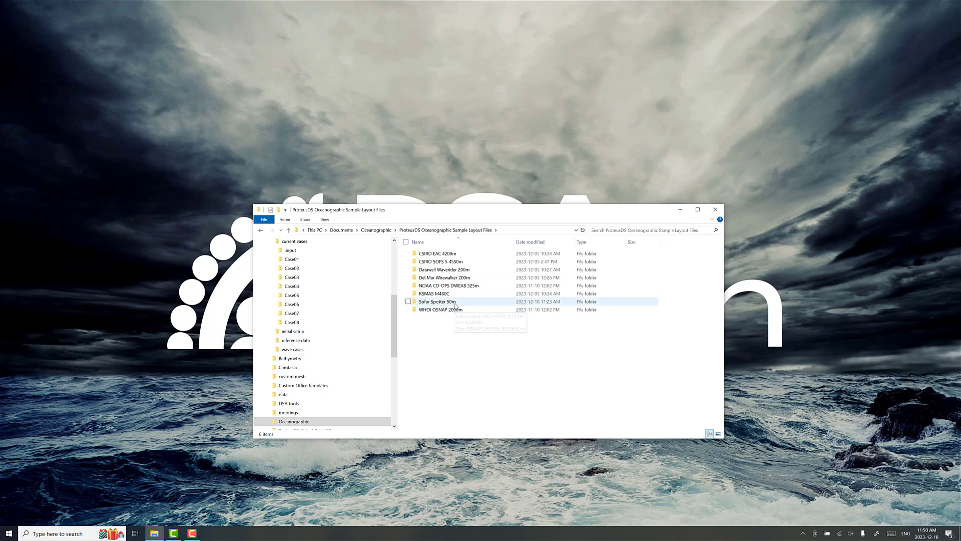
pyautogui.doubleClick(437, 301)
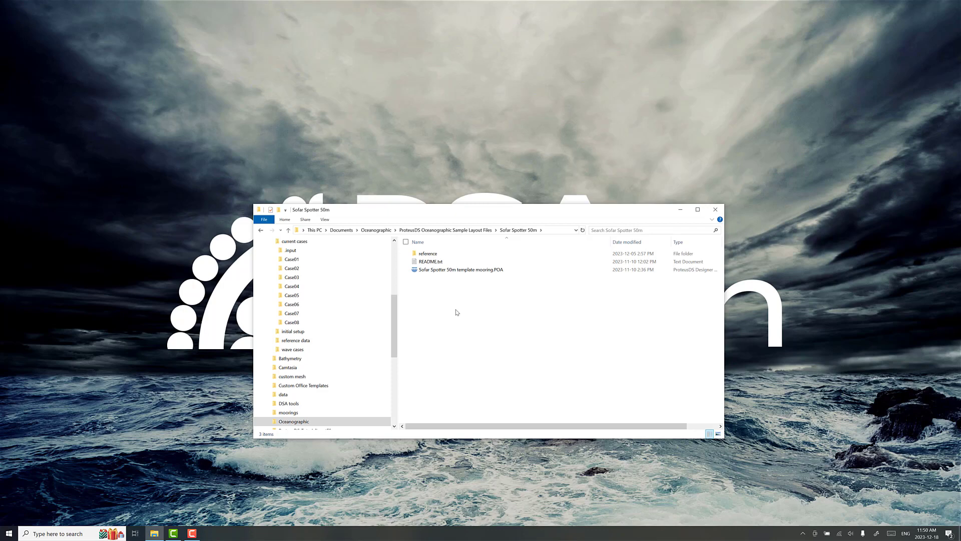
pyautogui.doubleClick(467, 271)
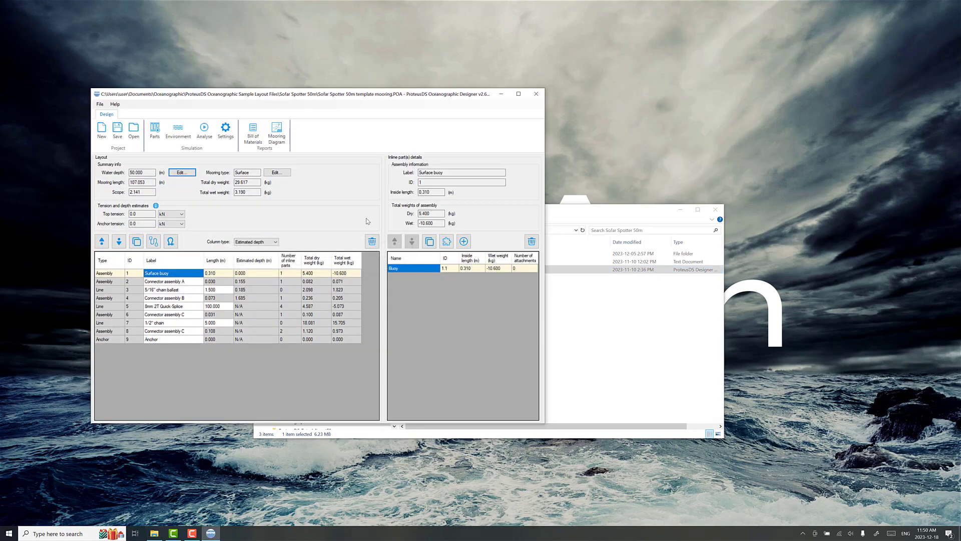
pyautogui.moveTo(317, 97); pyautogui.dragTo(303, 61)
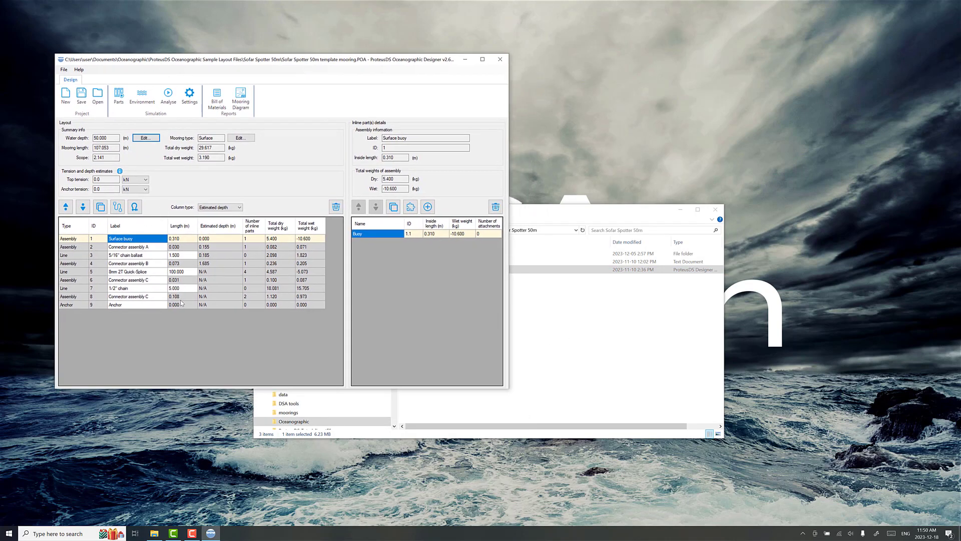
# - Accept the environment settings and export the mooring for dynamic analysis with the Default environment case
pyautogui.click(142, 95)
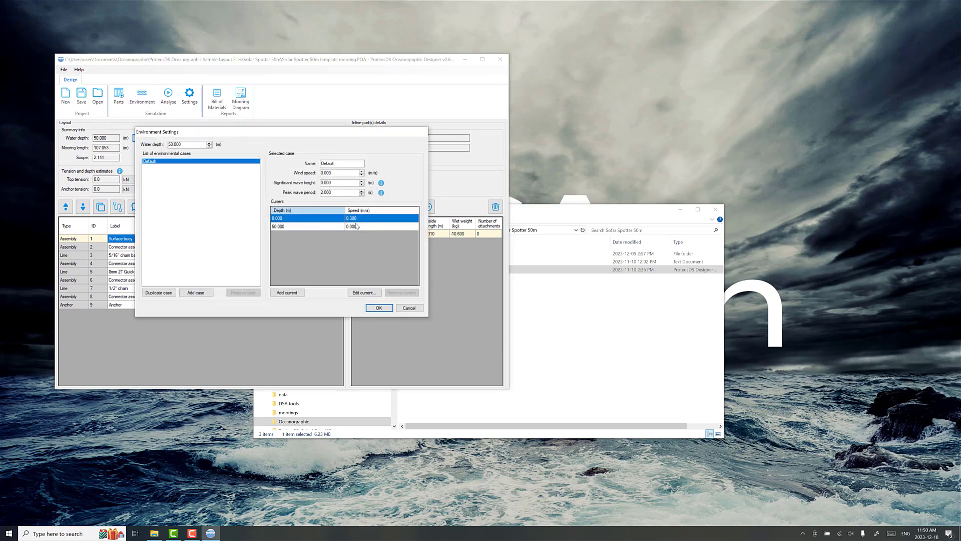
pyautogui.click(379, 308)
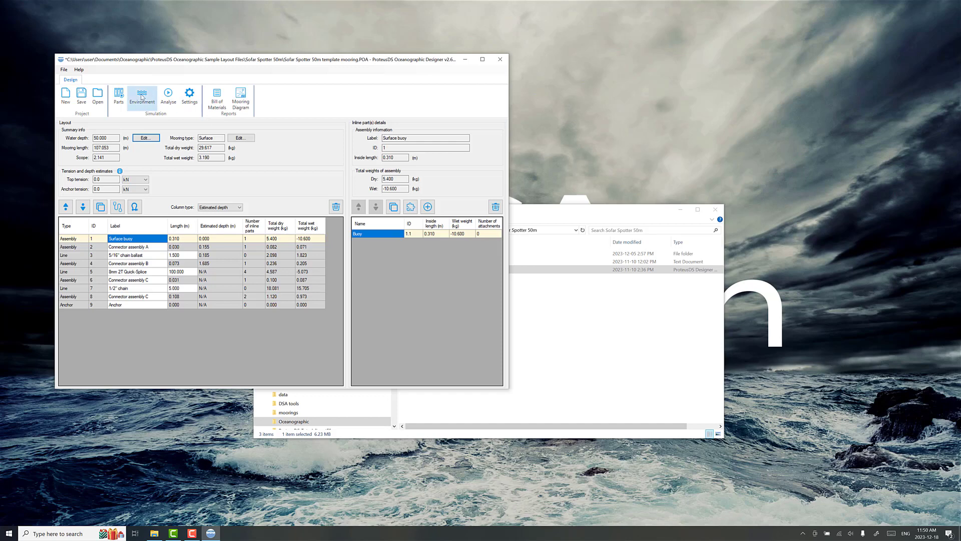
pyautogui.click(168, 95)
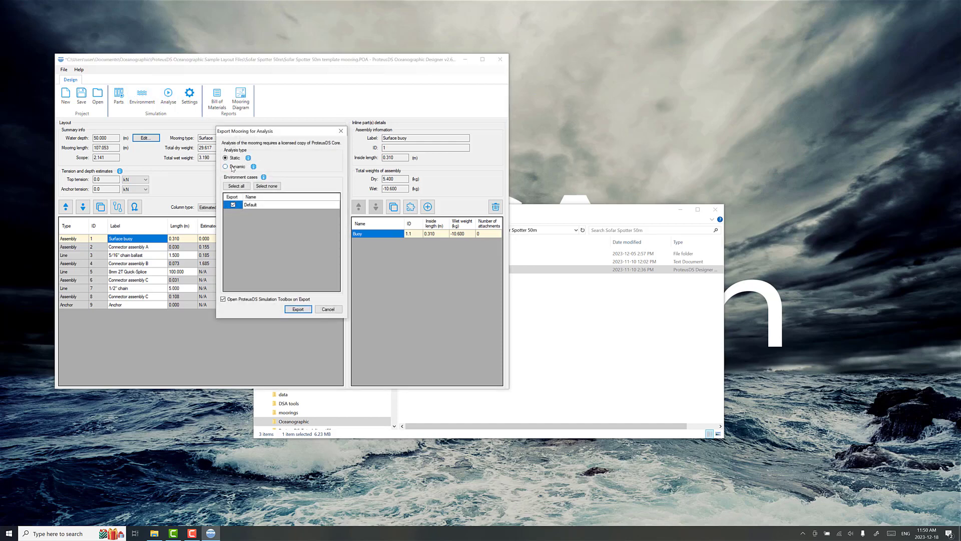
pyautogui.click(298, 309)
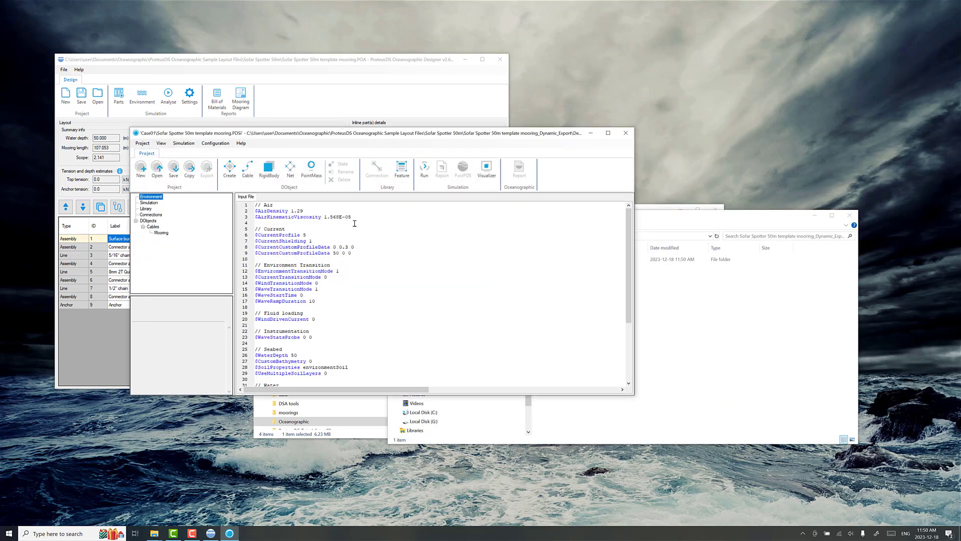
# - Set WaveType to 8 in the Environment input file and resolve its follower properties
pyautogui.scroll(-5, 314, 290)
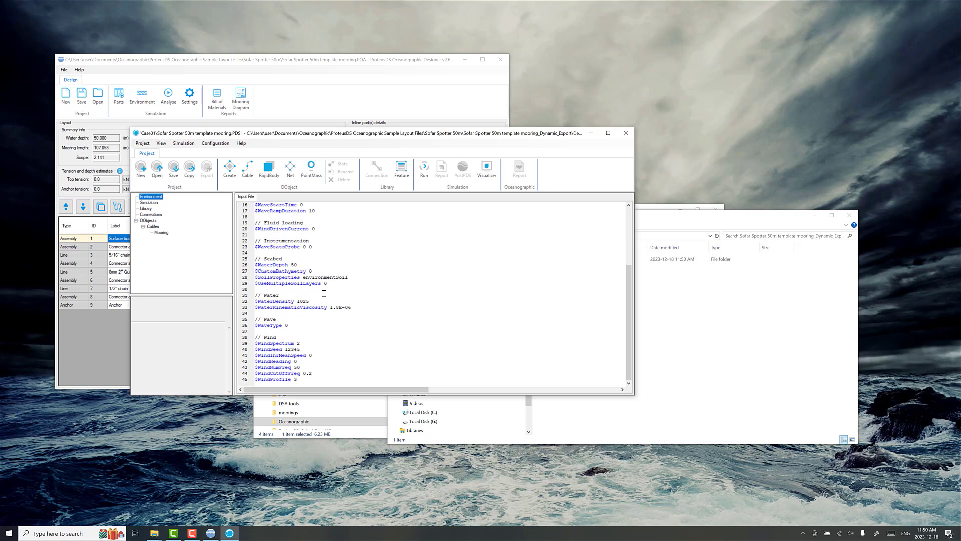
pyautogui.click(323, 325)
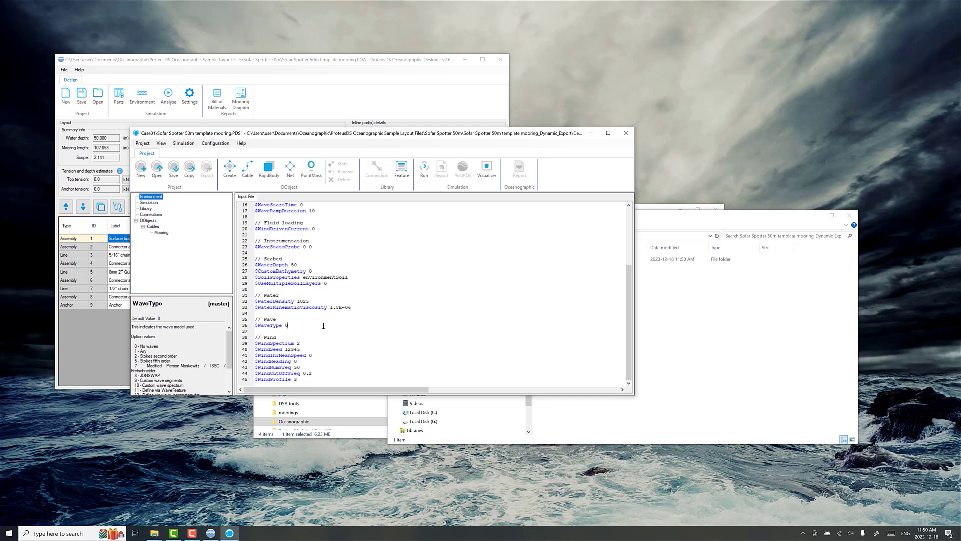
pyautogui.press('BackSpace')
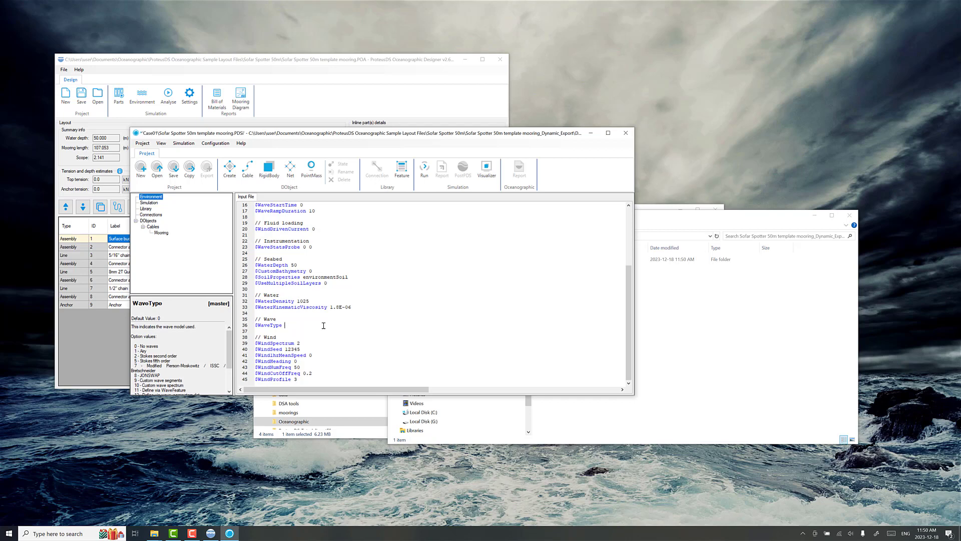
pyautogui.write('8')
pyautogui.rightClick(286, 324)
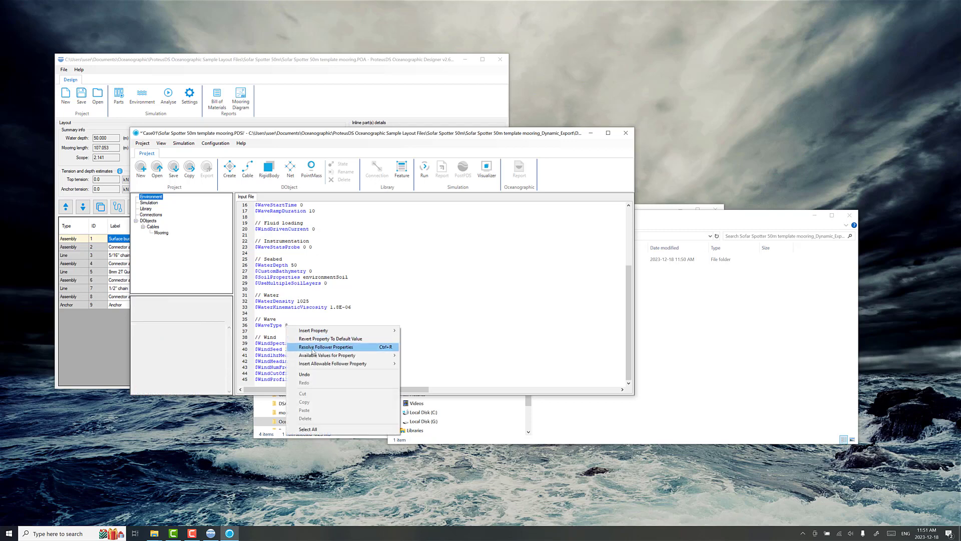
pyautogui.click(313, 347)
# - Set WaveHeight to 5 in the Wave section of the Environment input file
pyautogui.scroll(-2, 306, 310)
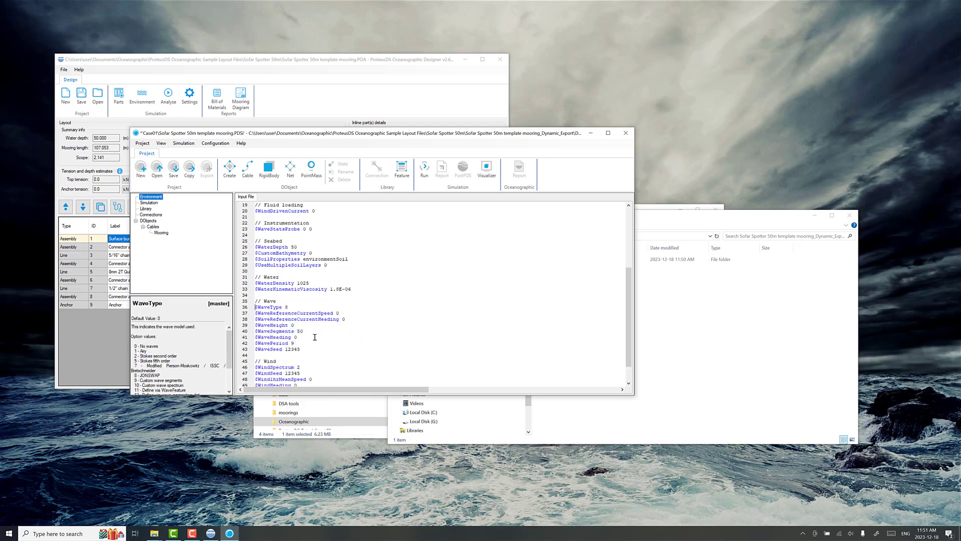
pyautogui.click(303, 300)
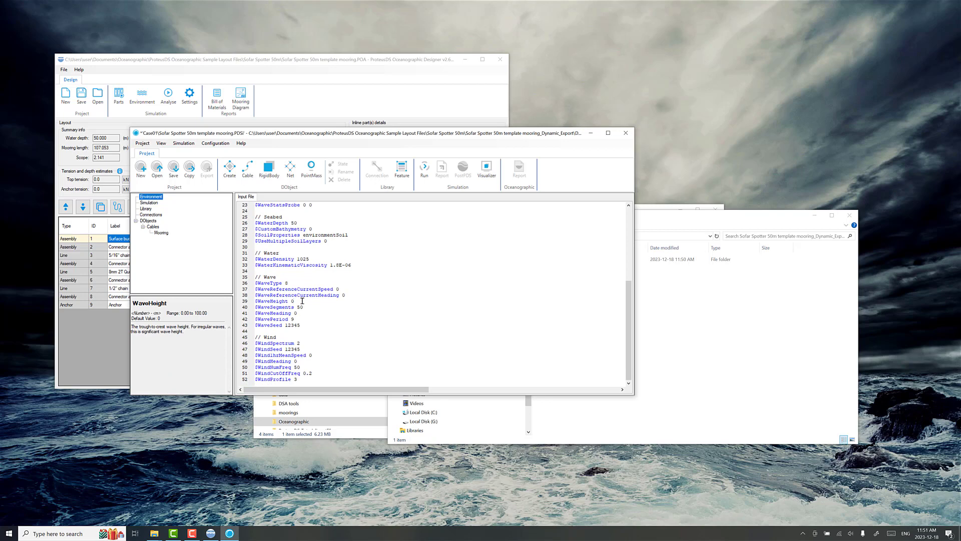
pyautogui.press('BackSpace')
pyautogui.write('5')
# - Set EndTime to 200 in the Simulation input file
pyautogui.click(148, 202)
pyautogui.doubleClick(284, 236)
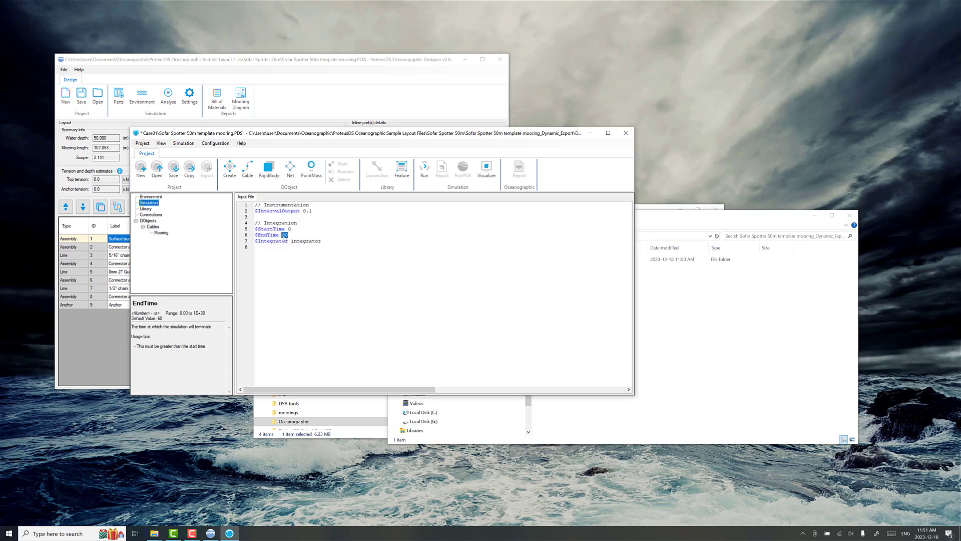
pyautogui.write('200')
# - Preview the mooring's initial layout in an enlarged Visualizer with the water surface shown, and close the preview
pyautogui.click(487, 170)
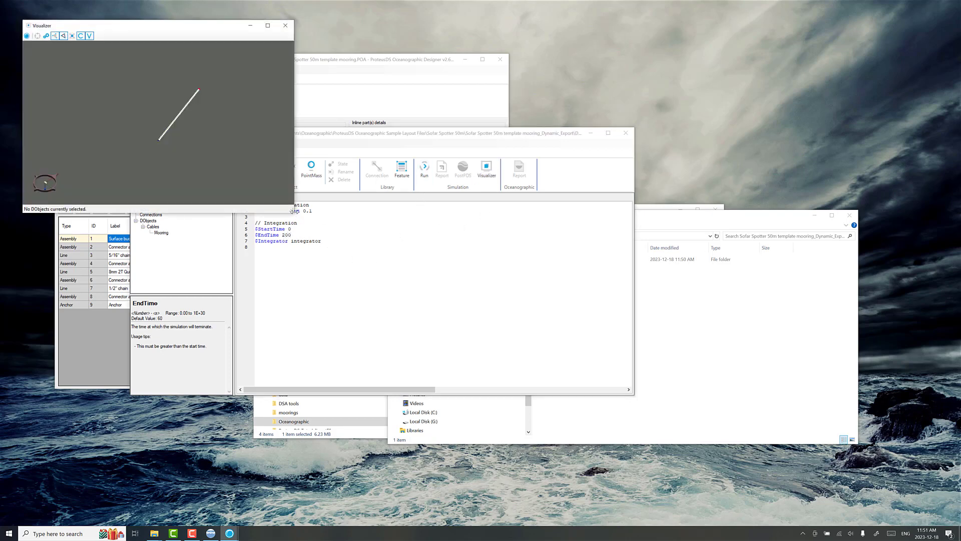
pyautogui.moveTo(293, 212); pyautogui.dragTo(677, 440)
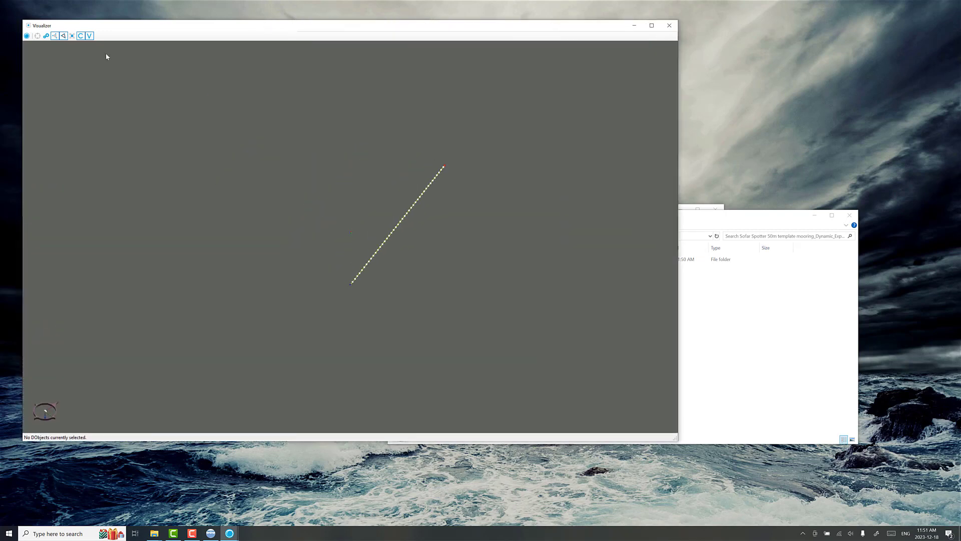
pyautogui.moveTo(119, 26); pyautogui.dragTo(226, 67)
pyautogui.click(144, 78)
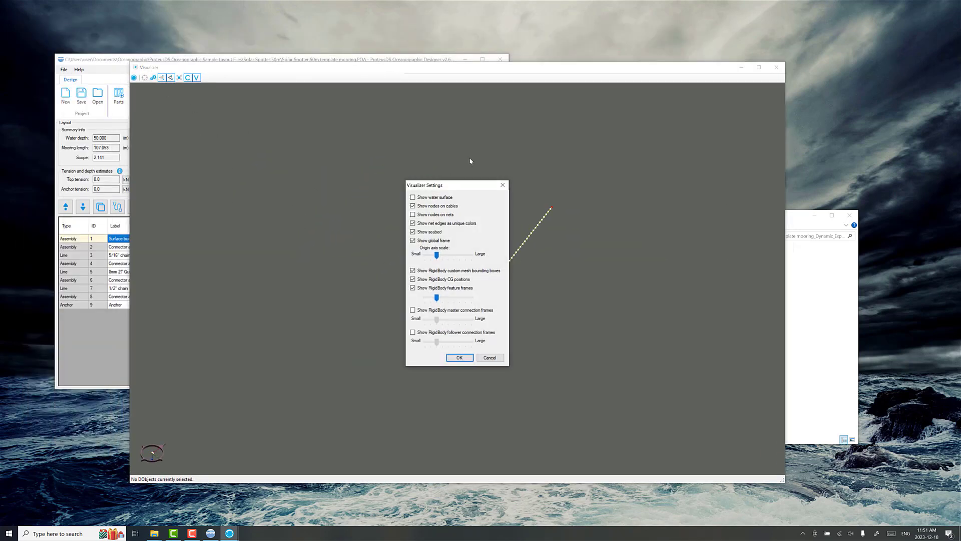
pyautogui.click(438, 200)
pyautogui.click(459, 357)
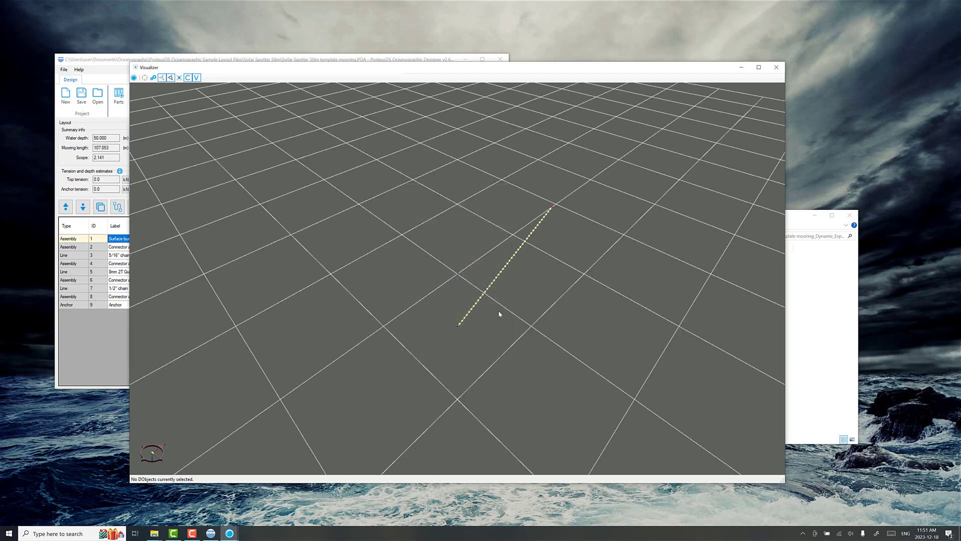
pyautogui.moveTo(472, 293); pyautogui.dragTo(474, 348)
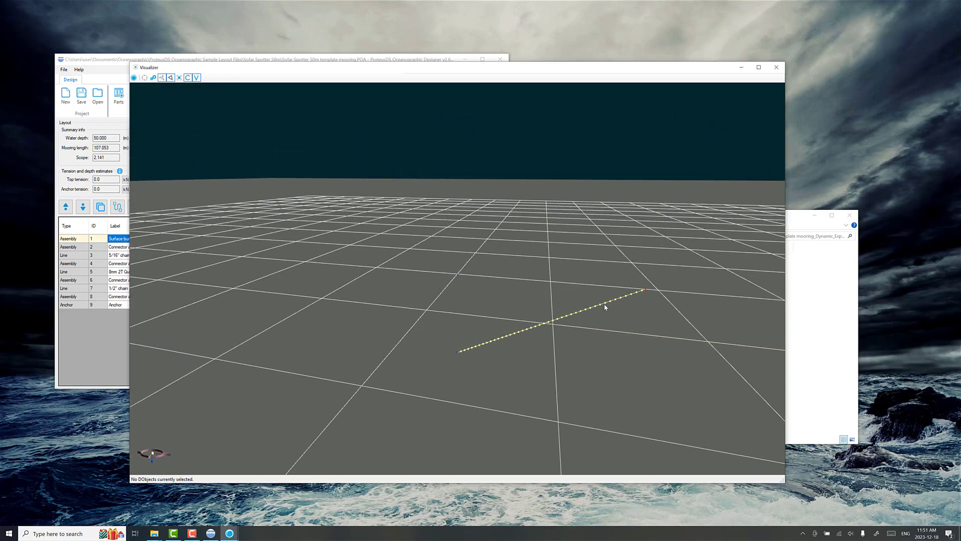
pyautogui.moveTo(566, 312); pyautogui.dragTo(412, 334)
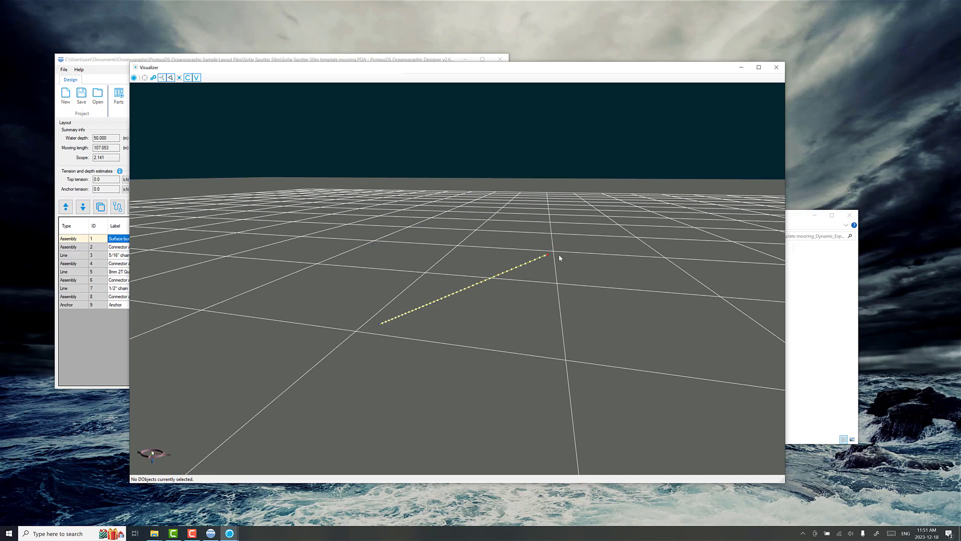
pyautogui.scroll(3, 524, 276)
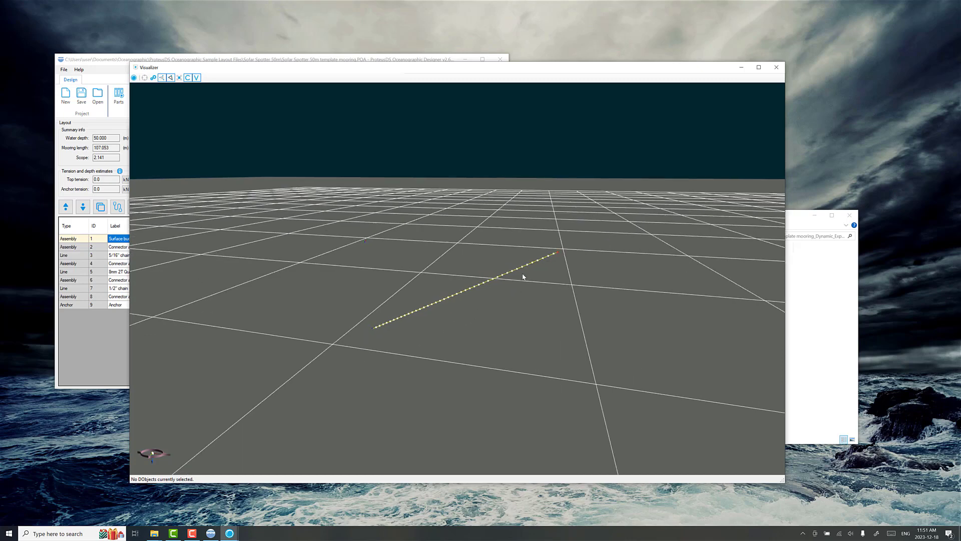
pyautogui.moveTo(529, 269); pyautogui.dragTo(510, 275)
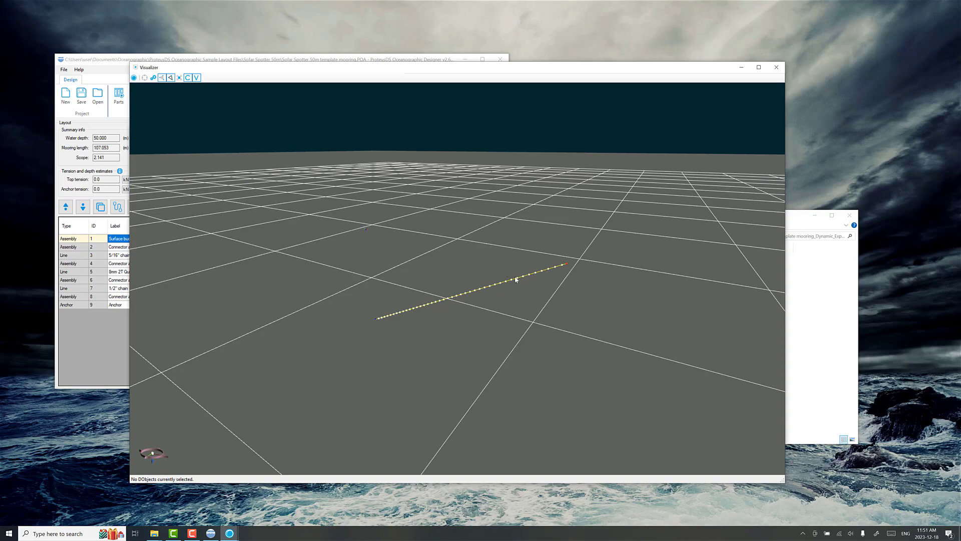
pyautogui.click(777, 67)
# - Save the project and run the dynamic simulation
pyautogui.click(425, 170)
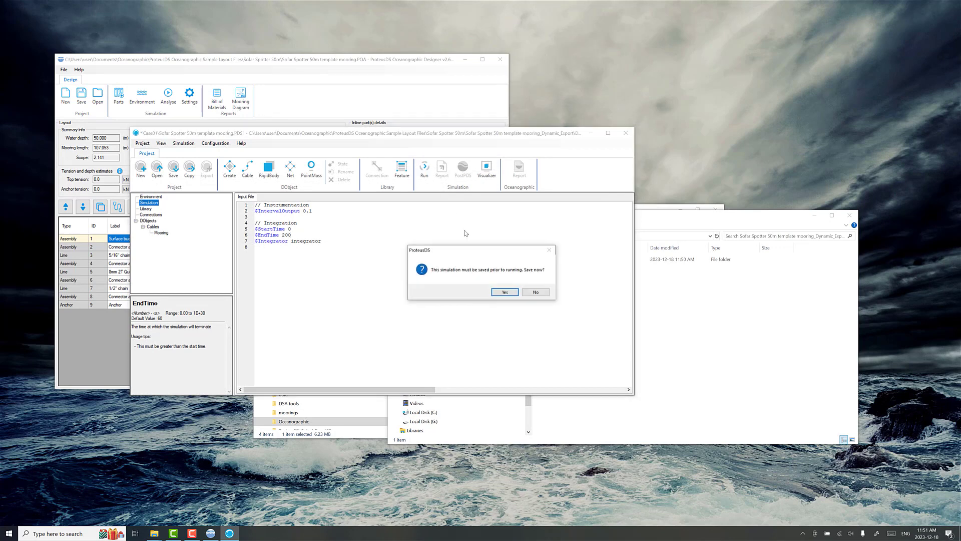
pyautogui.click(497, 292)
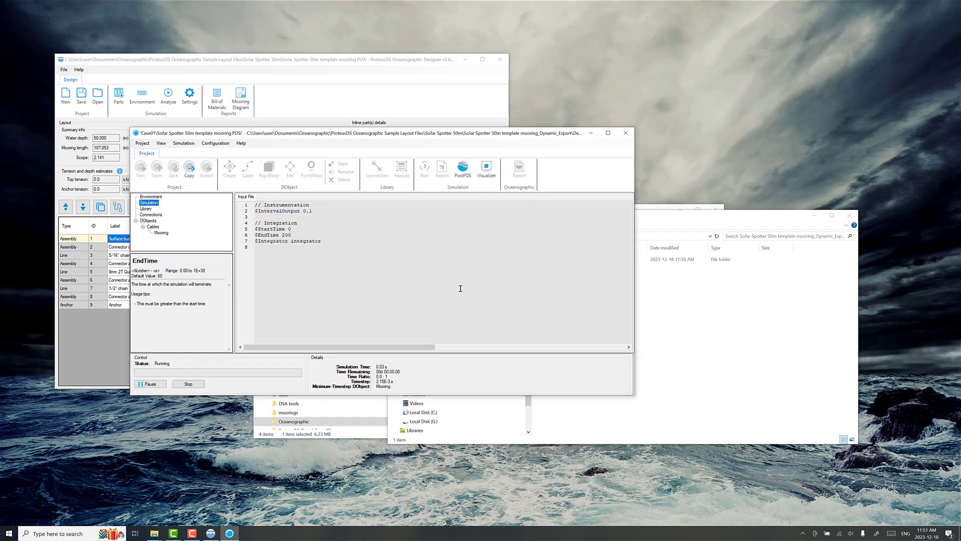
pyautogui.moveTo(474, 135); pyautogui.dragTo(555, 175)
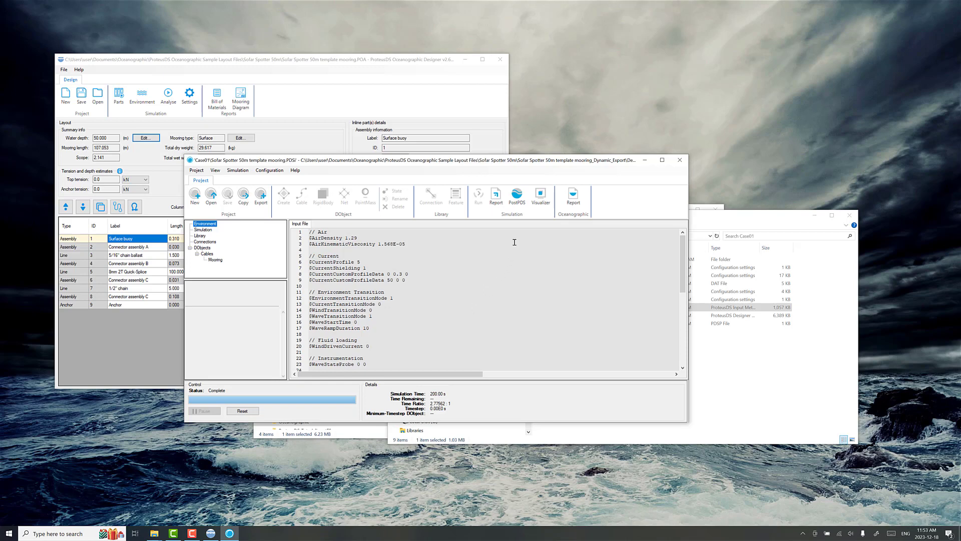
# - Load the simulation results in PostPDS with the default load options and focus the view on the mooring cable
pyautogui.click(519, 203)
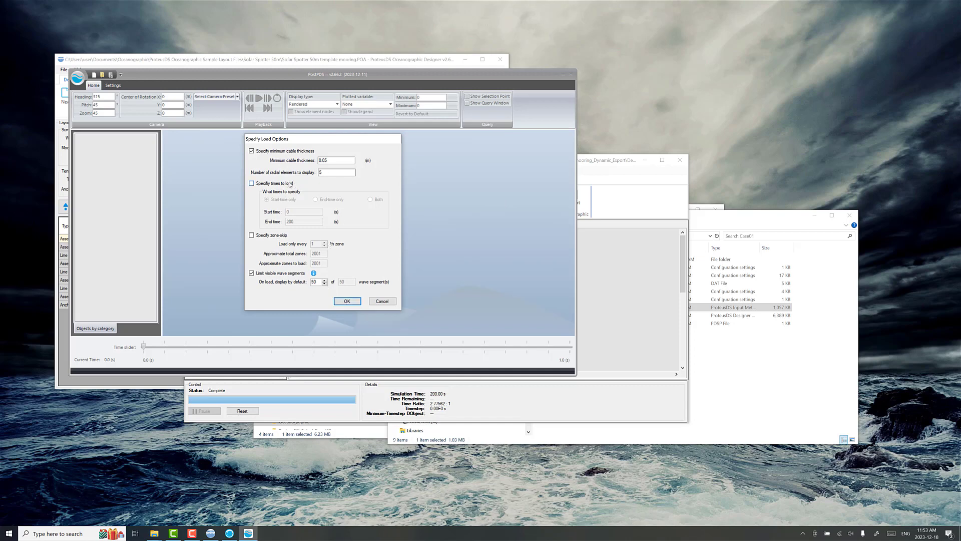
pyautogui.click(347, 301)
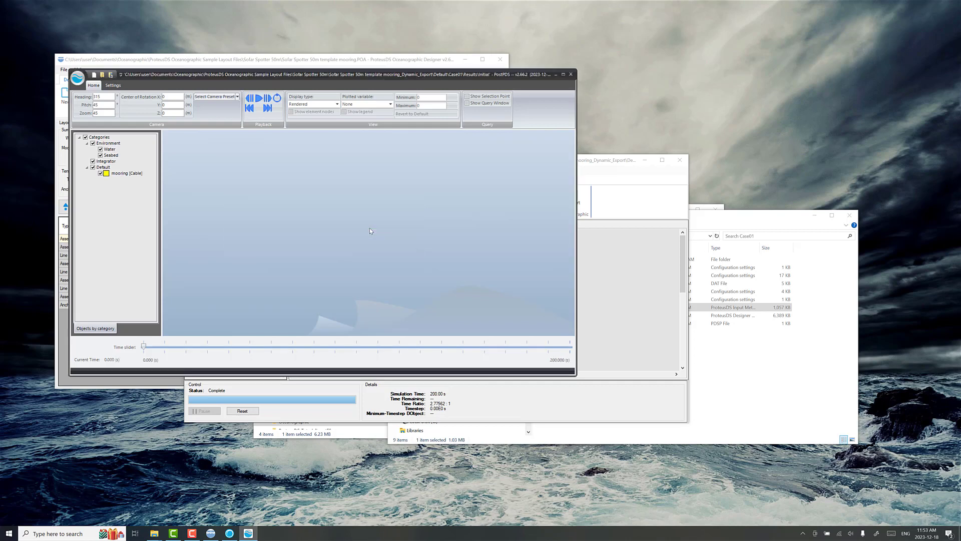
pyautogui.moveTo(475, 76); pyautogui.dragTo(586, 127)
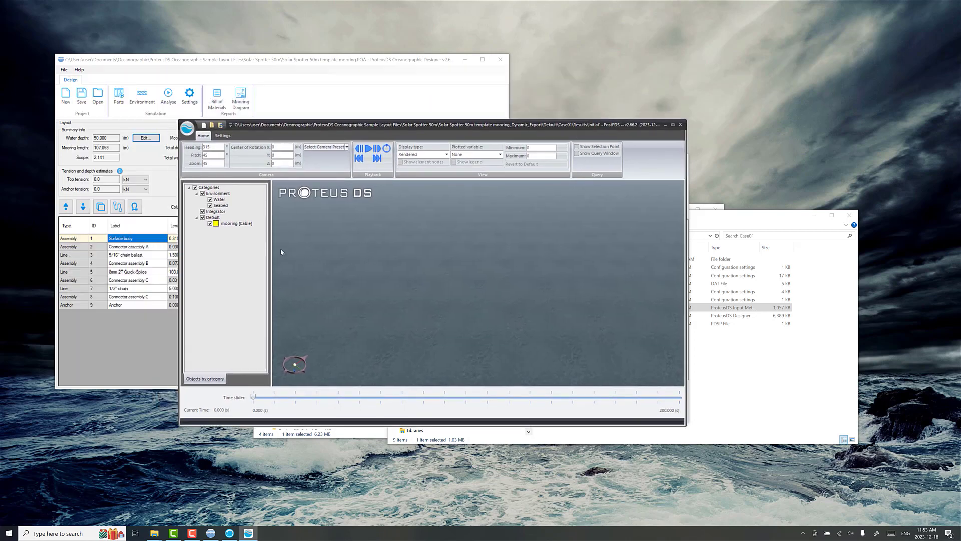
pyautogui.click(235, 224)
pyautogui.moveTo(443, 275)
pyautogui.mouseDown()
pyautogui.moveTo(438, 256)
pyautogui.moveTo(462, 265)
pyautogui.moveTo(430, 275)
pyautogui.mouseUp()
pyautogui.scroll(-1, 275, 234)
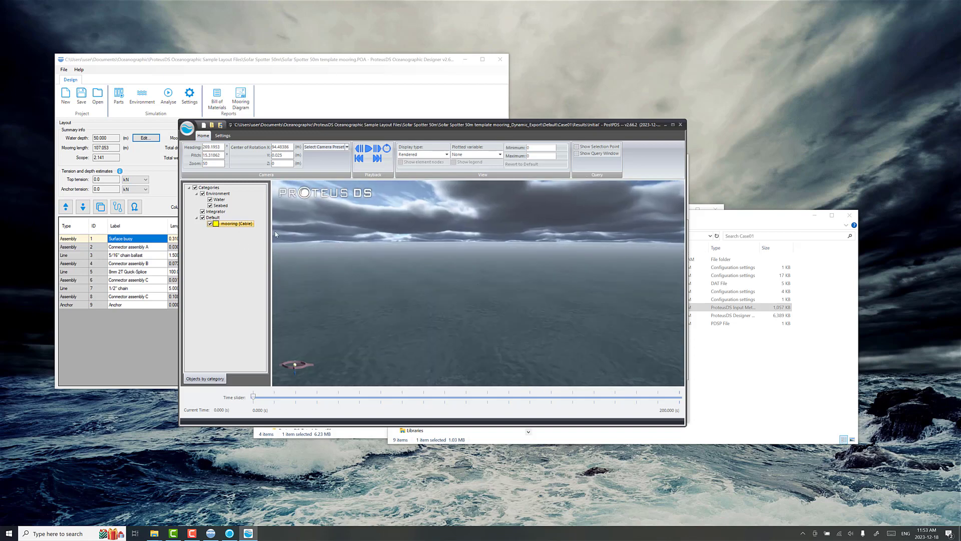
pyautogui.scroll(-3, 420, 282)
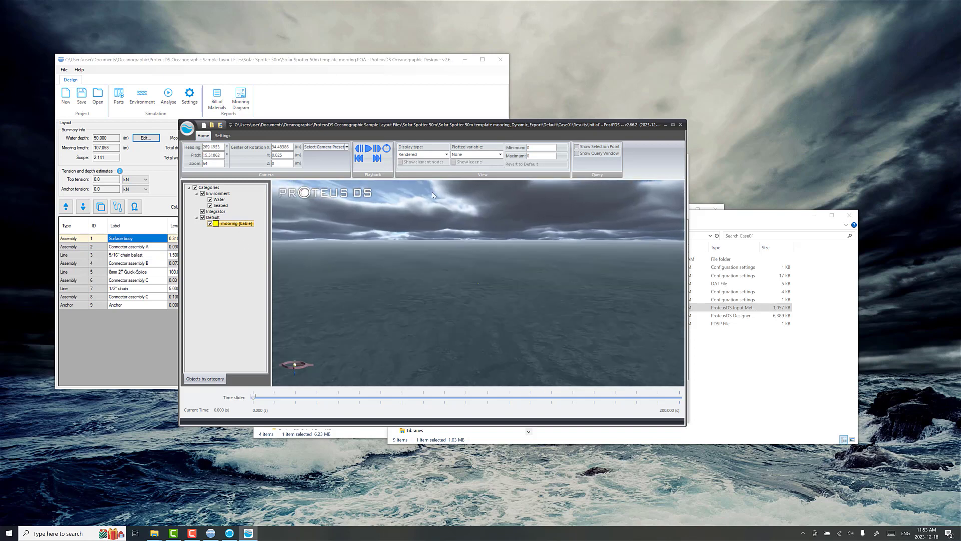
# - Set the display type to Engineering and the plotted variable to Tension for the mooring results
pyautogui.click(415, 155)
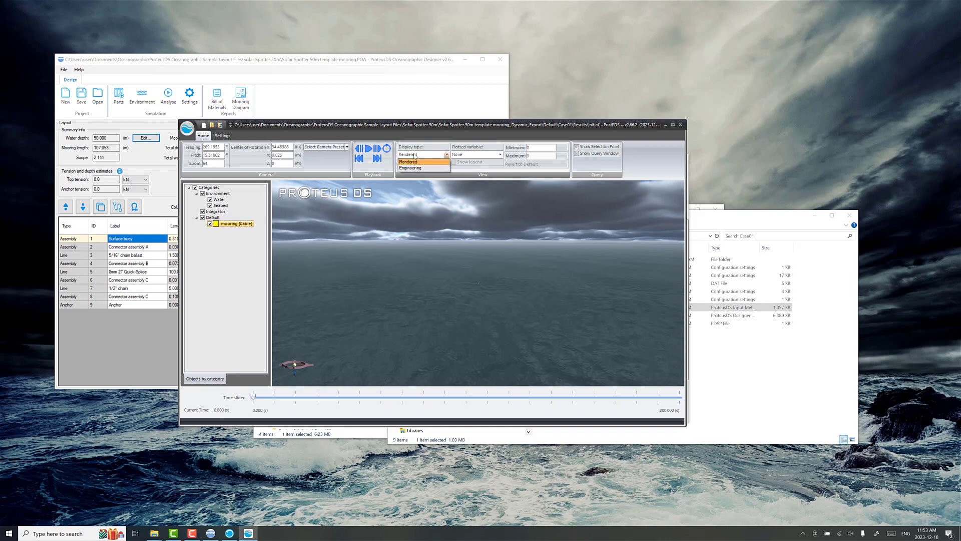
pyautogui.click(410, 168)
pyautogui.scroll(-4, 461, 286)
pyautogui.moveTo(498, 283)
pyautogui.mouseDown()
pyautogui.moveTo(461, 285)
pyautogui.moveTo(506, 293)
pyautogui.mouseUp()
pyautogui.scroll(4, 505, 293)
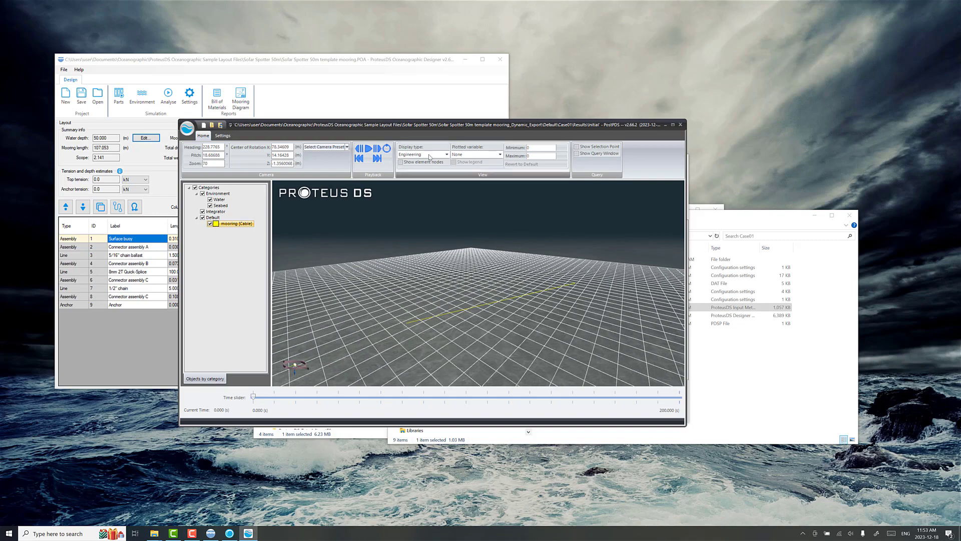
pyautogui.click(469, 154)
pyautogui.click(471, 173)
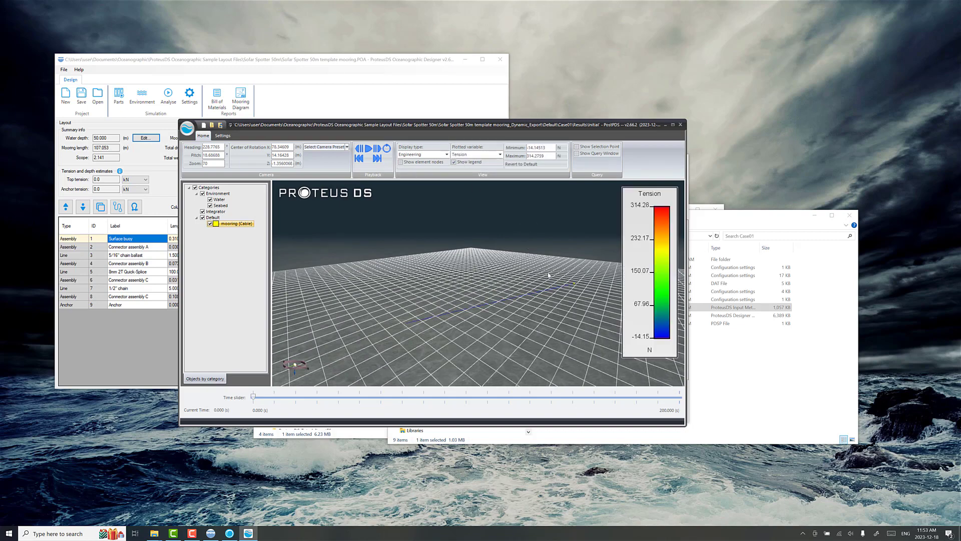
# - Play back the simulation results from the start with a close view of the mooring cable on the water surface
pyautogui.moveTo(549, 275); pyautogui.dragTo(551, 276)
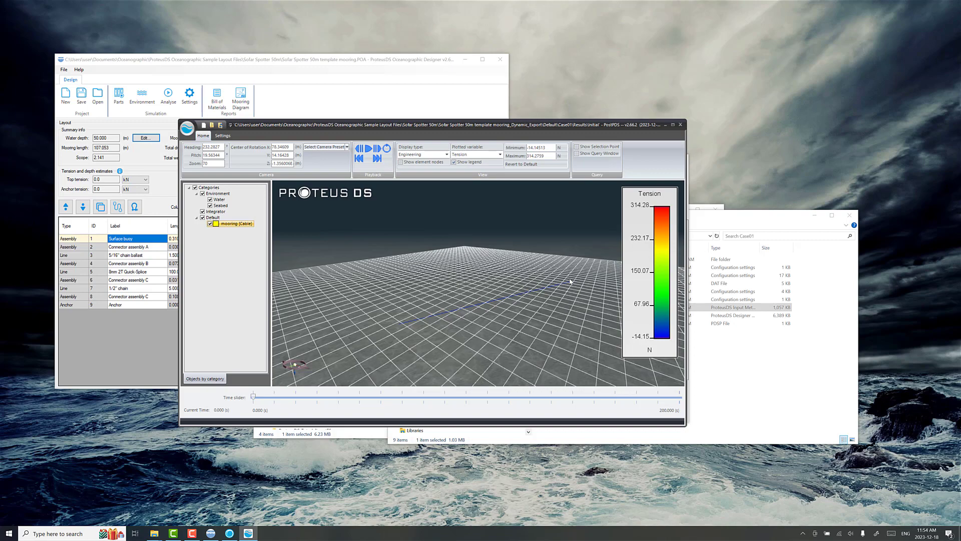
pyautogui.scroll(3, 491, 307)
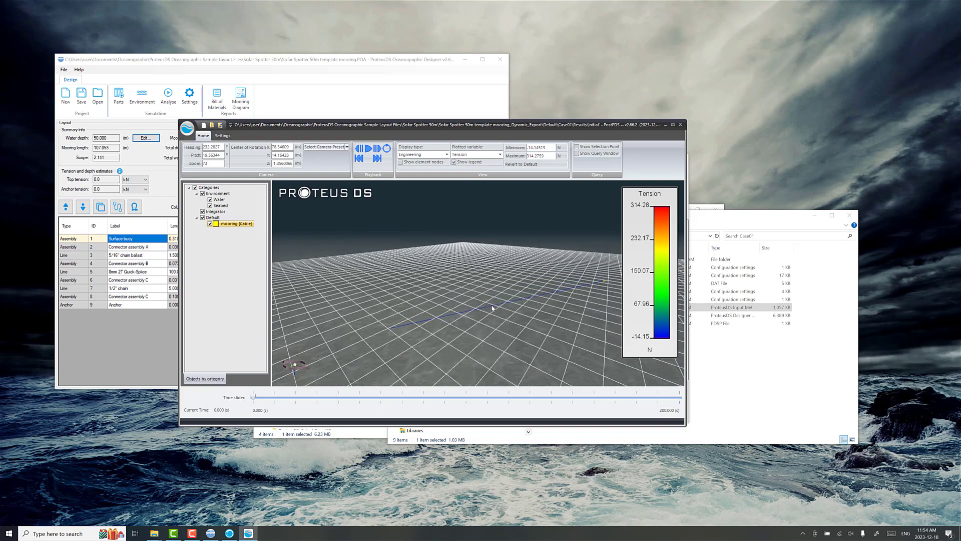
pyautogui.click(369, 148)
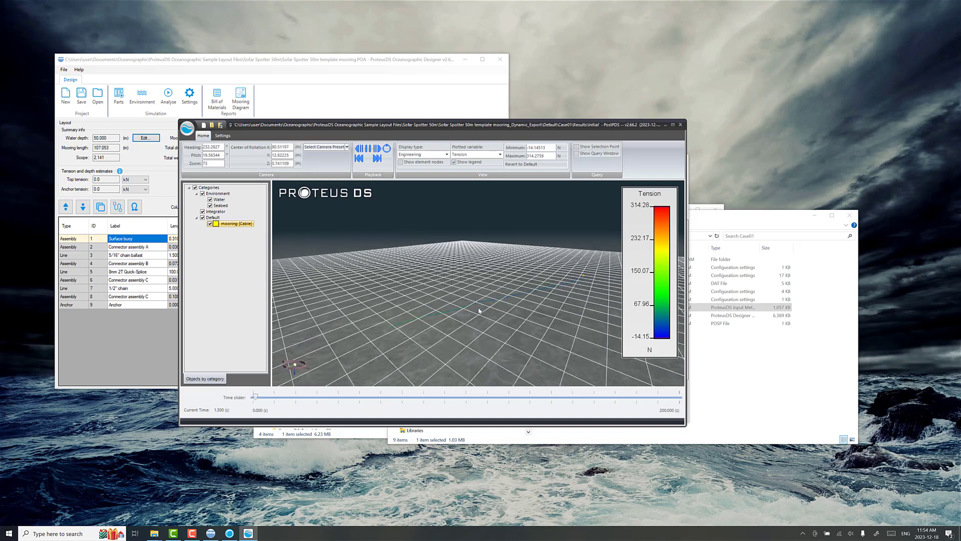
# - Examine the mooring's motion and tension colours during playback, from below and above the water surface and along to the surface buoy
pyautogui.moveTo(477, 303); pyautogui.dragTo(477, 311)
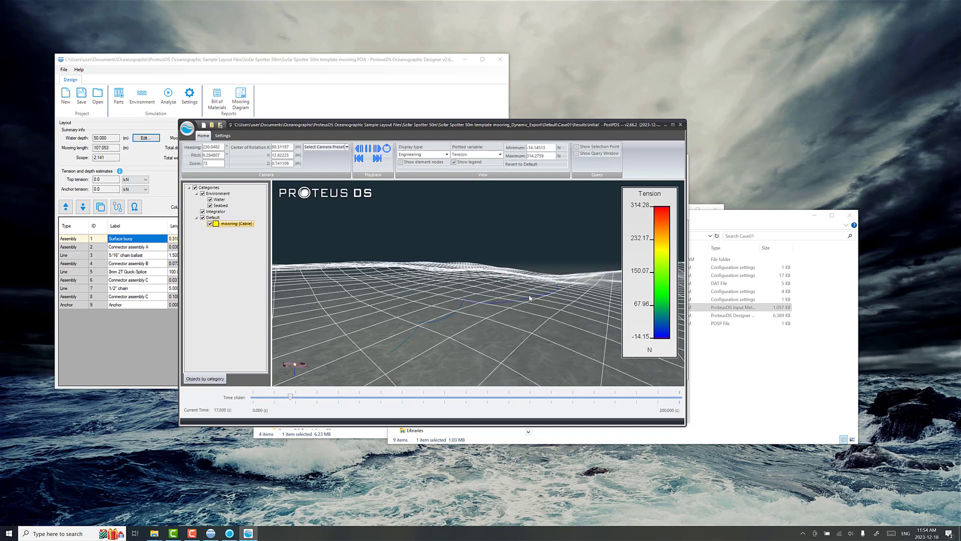
pyautogui.moveTo(476, 309)
pyautogui.mouseDown()
pyautogui.moveTo(504, 290)
pyautogui.moveTo(482, 312)
pyautogui.mouseUp()
pyautogui.scroll(3, 483, 313)
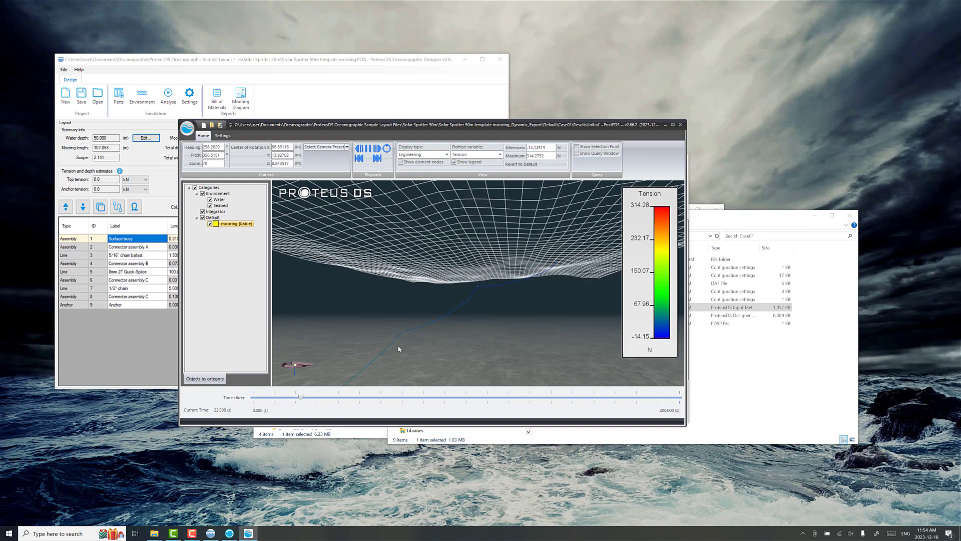
pyautogui.scroll(2, 410, 328)
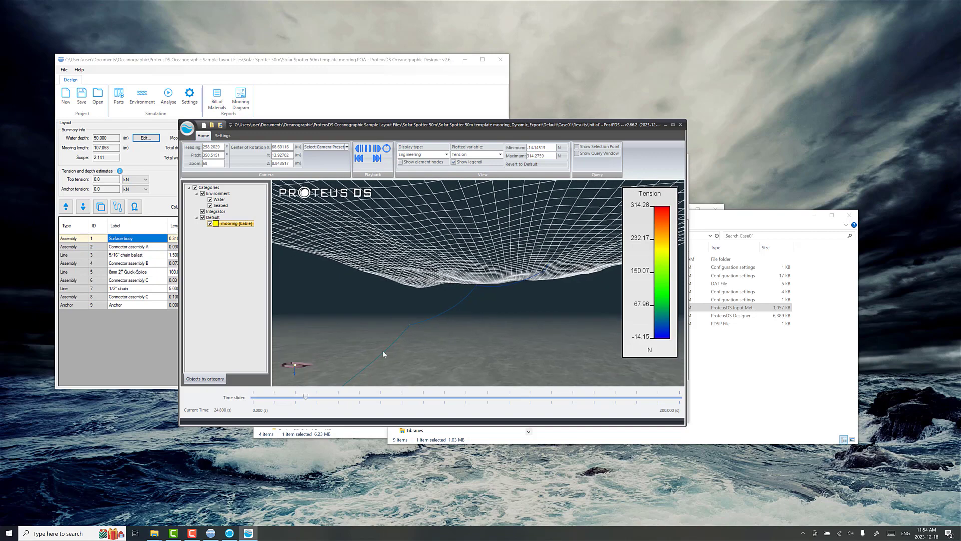
pyautogui.moveTo(493, 303); pyautogui.dragTo(432, 328)
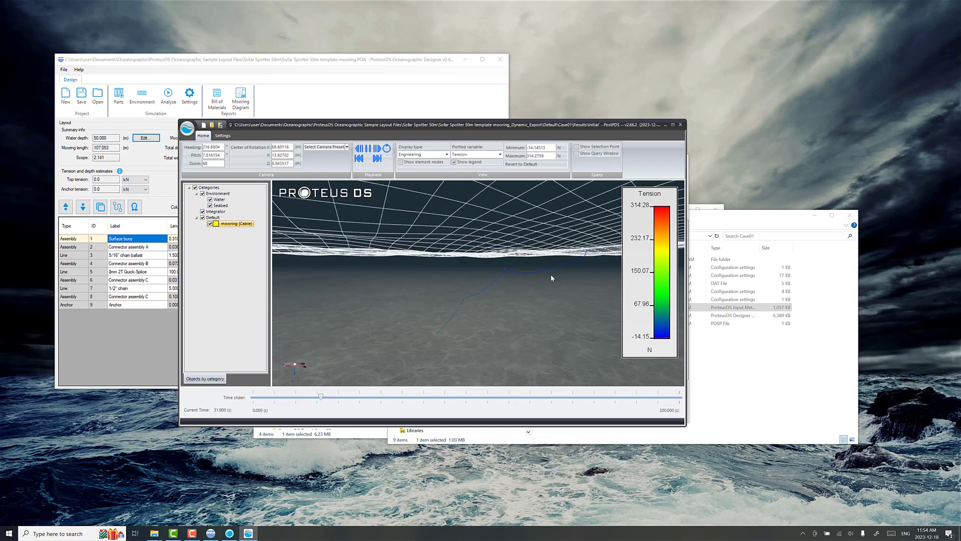
pyautogui.moveTo(551, 299); pyautogui.dragTo(511, 315)
pyautogui.scroll(5, 530, 312)
pyautogui.scroll(2, 488, 315)
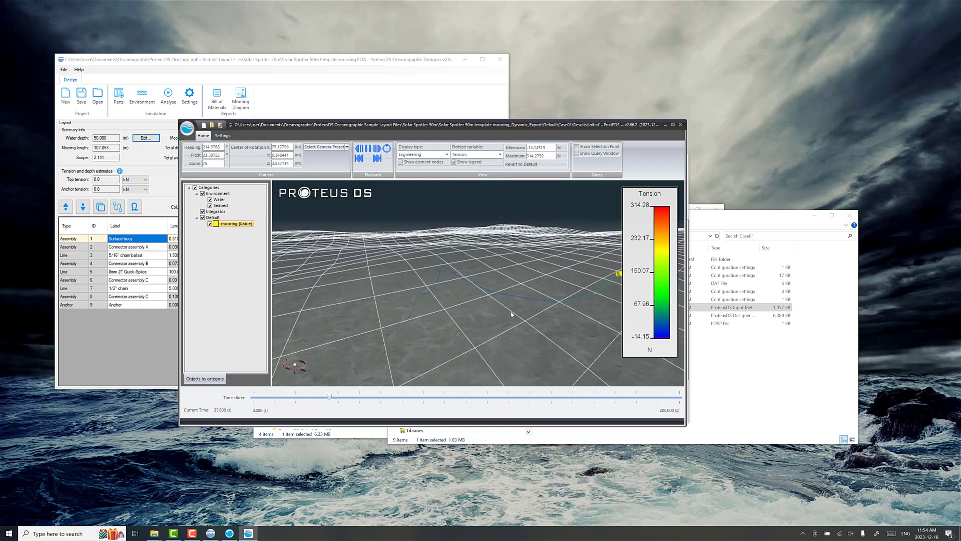
pyautogui.scroll(-2, 512, 314)
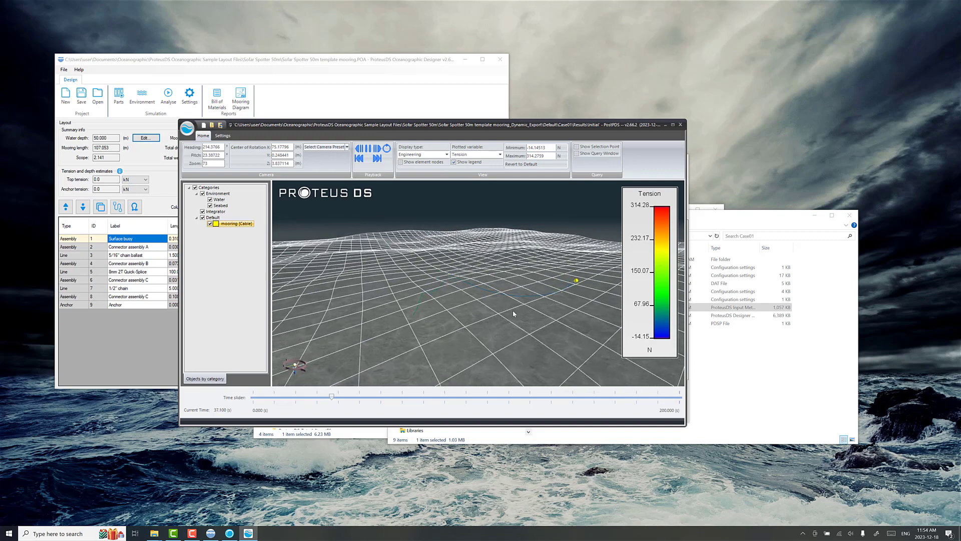